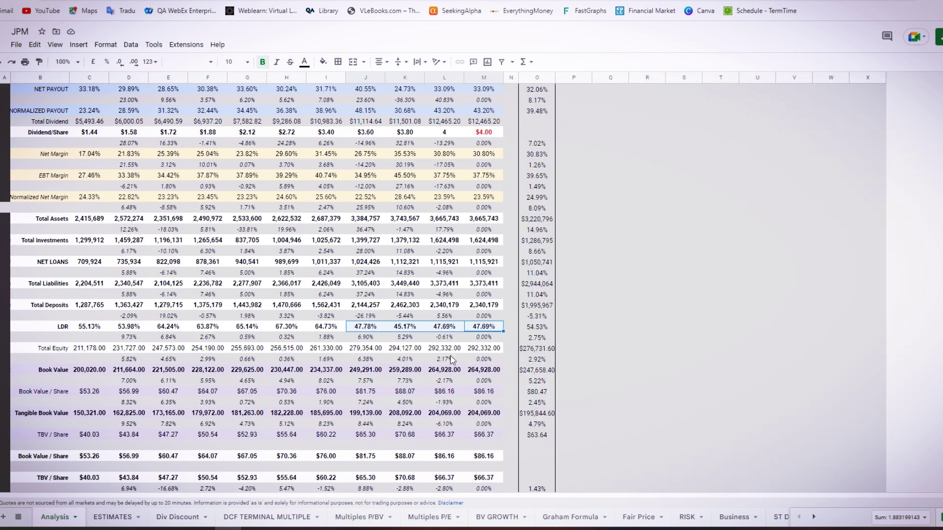
Step: Examine the LDR row across all years against the Net Loans and Total Deposits rows
left_click_drag(54, 326, 129, 327)
left_click_drag(343, 337, 476, 328)
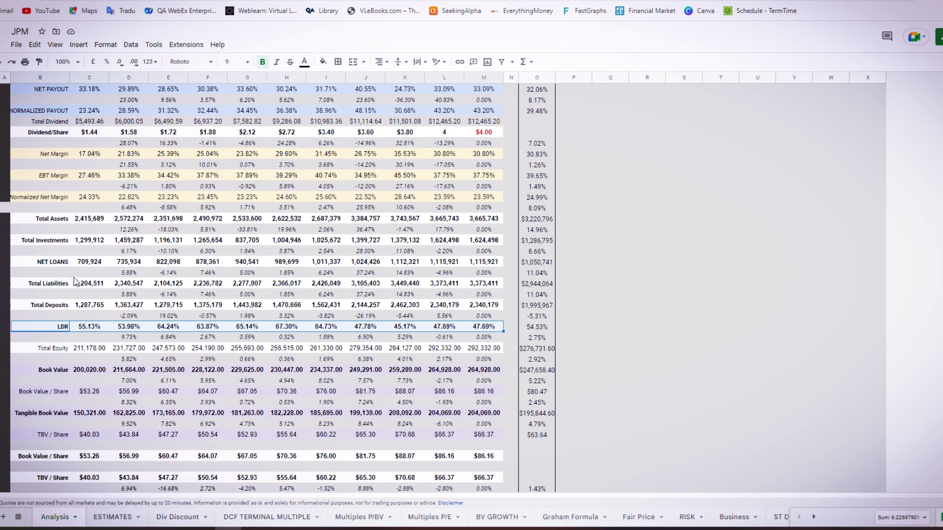
left_click_drag(62, 263, 483, 263)
left_click(484, 359)
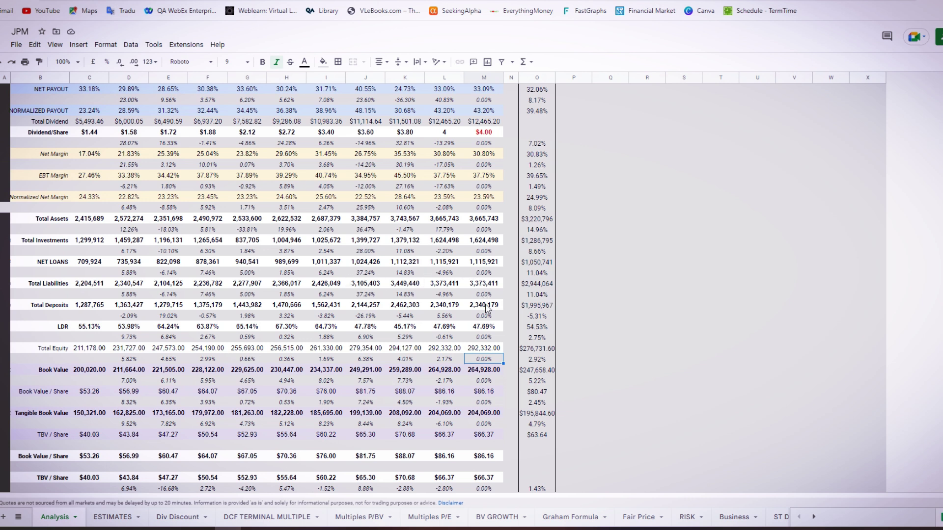
left_click_drag(496, 305, 37, 308)
left_click_drag(473, 262, 37, 268)
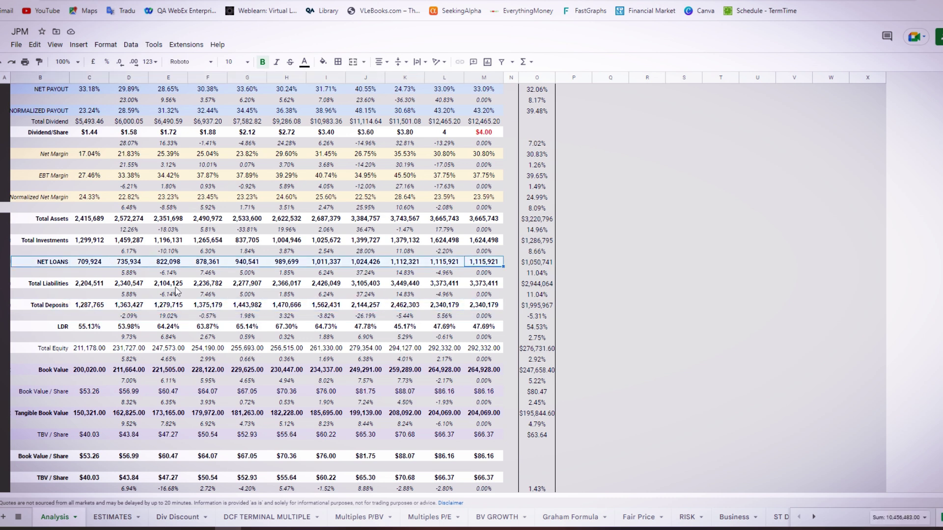
left_click(484, 263)
left_click_drag(483, 305, 54, 307)
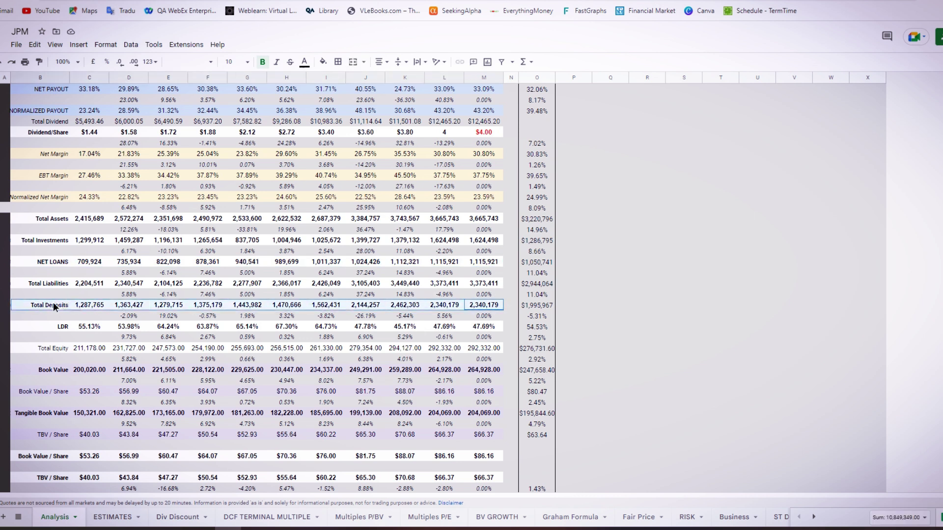
left_click(491, 265)
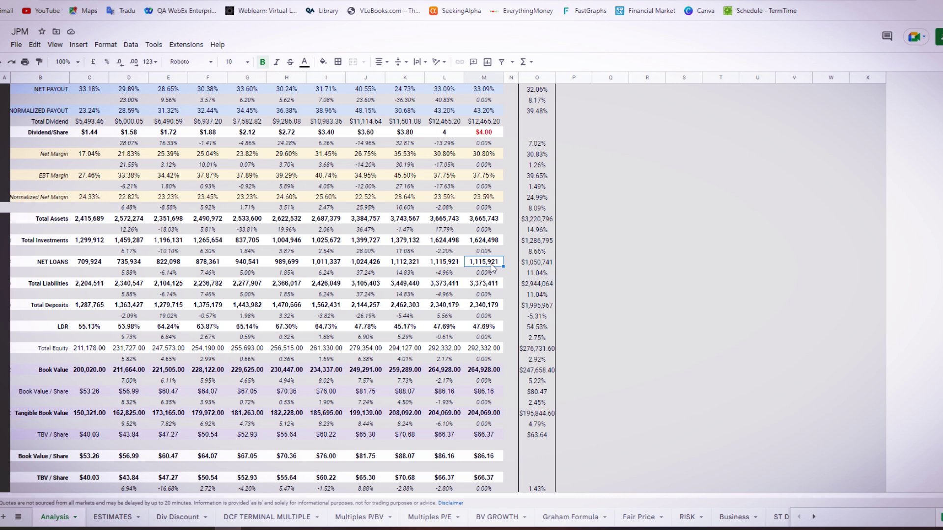
Step: Review the Total Equity row in relation to the Total Assets and Total Liabilities rows
left_click_drag(63, 350, 476, 349)
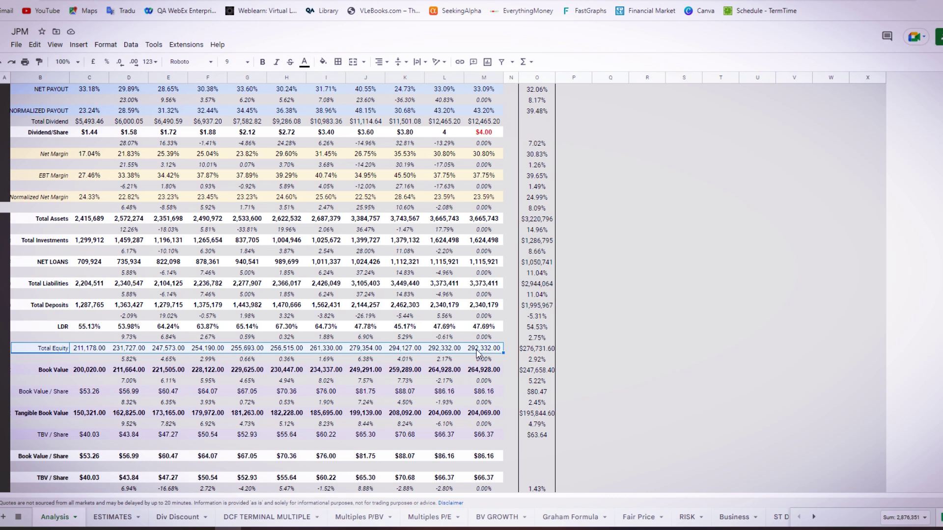
left_click(63, 220)
left_click_drag(45, 283, 216, 284)
left_click_drag(54, 350, 476, 350)
Step: Compare the Book Value and Tangible Book Value rows with their per-share rows from 2013 to TTM
left_click_drag(56, 370, 481, 374)
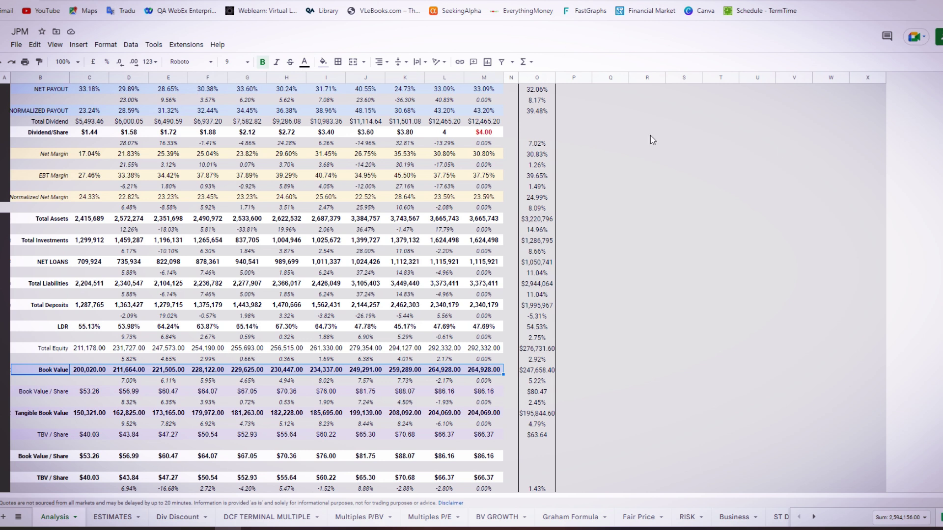
left_click_drag(52, 414, 473, 416)
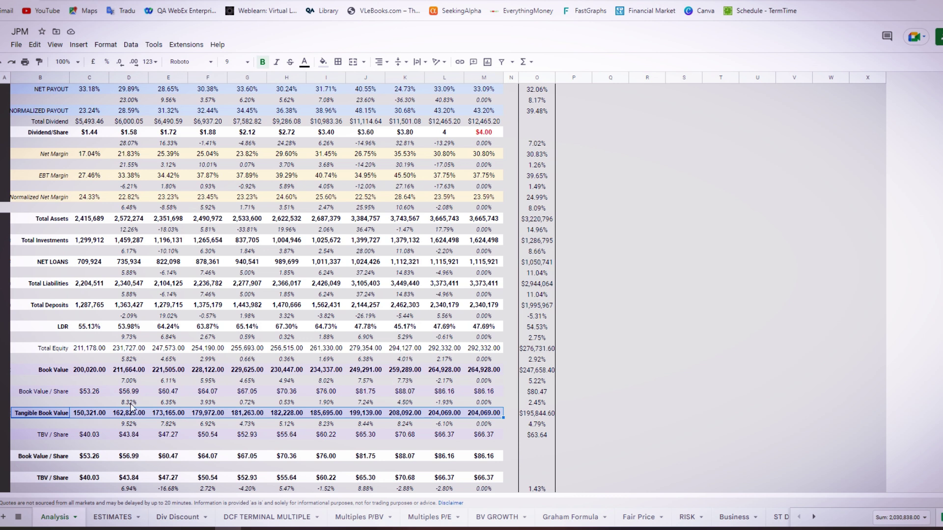
left_click_drag(58, 391, 467, 391)
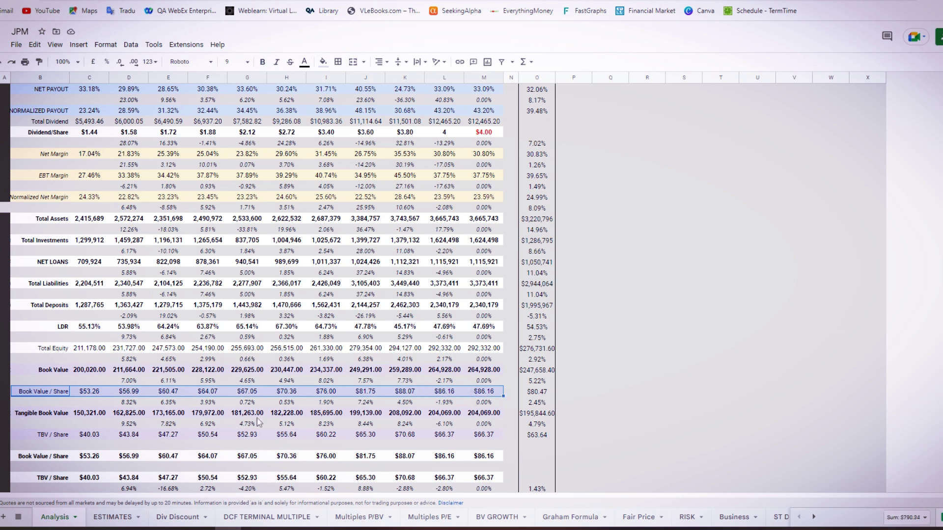
left_click_drag(53, 435, 469, 437)
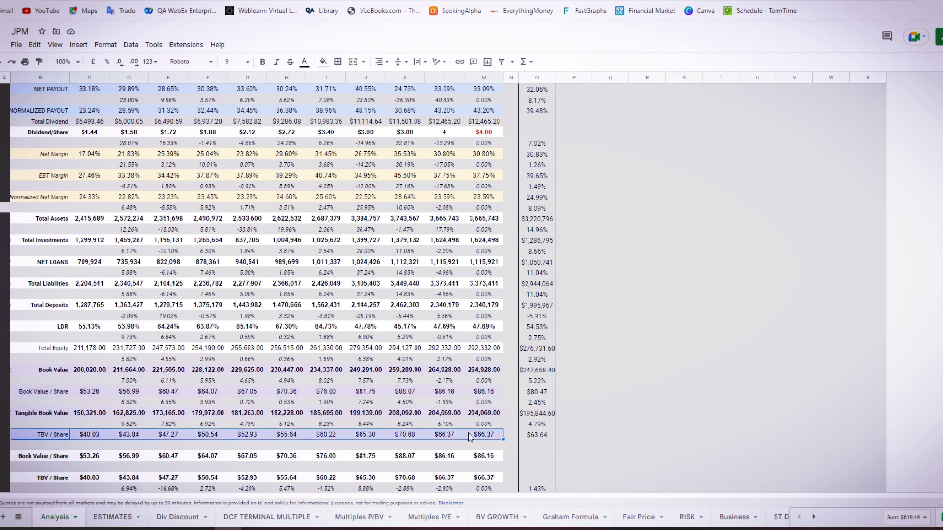
left_click(409, 372)
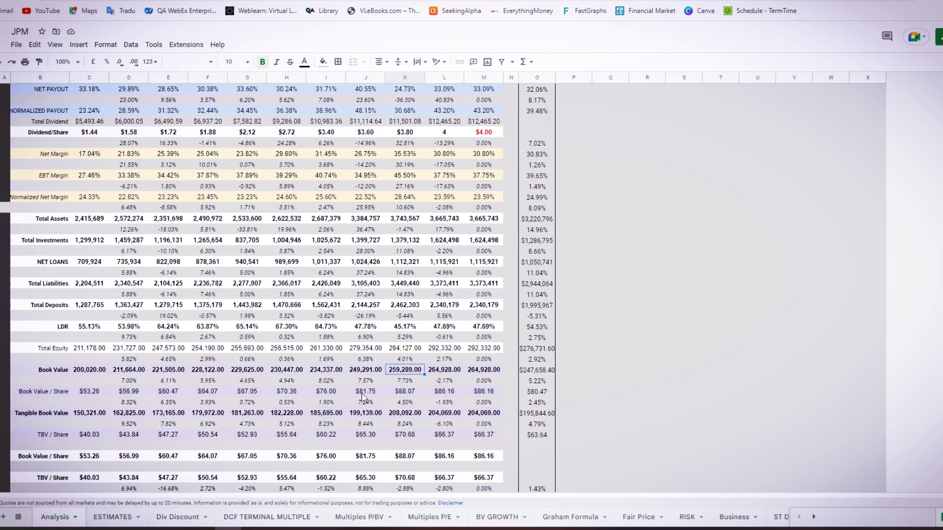
Step: Examine the ROTA and ROCE rows across all years
scroll(363, 397, "down", 5)
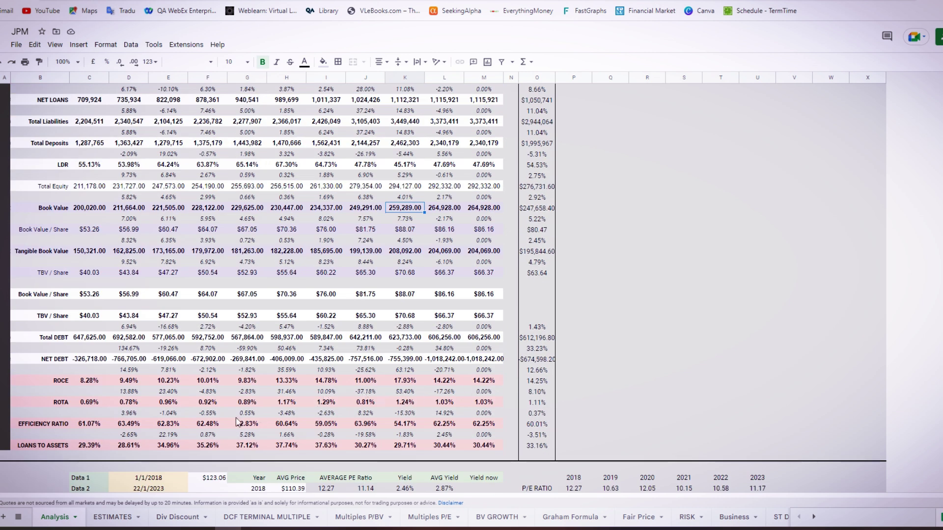
left_click_drag(54, 403, 480, 403)
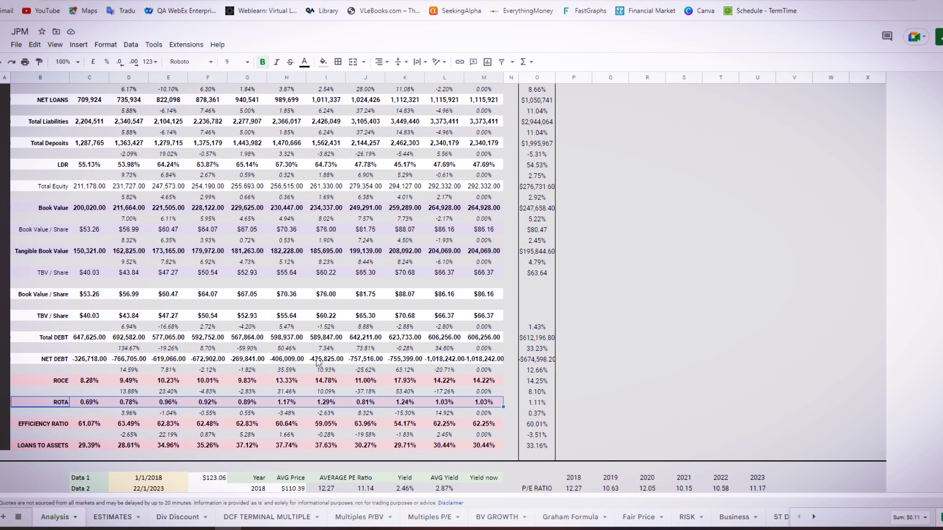
left_click_drag(62, 381, 482, 382)
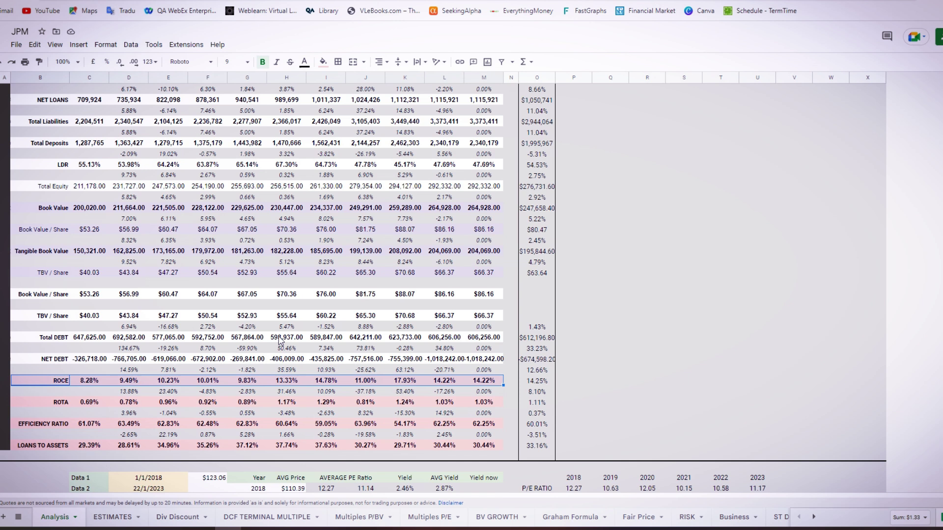
Step: Examine the Efficiency Ratio row across all years together with the Operating Expenses and Total Revenues rows behind it
scroll(279, 338, "down", 2)
key("Down")
key("Down")
left_click_drag(51, 384, 487, 385)
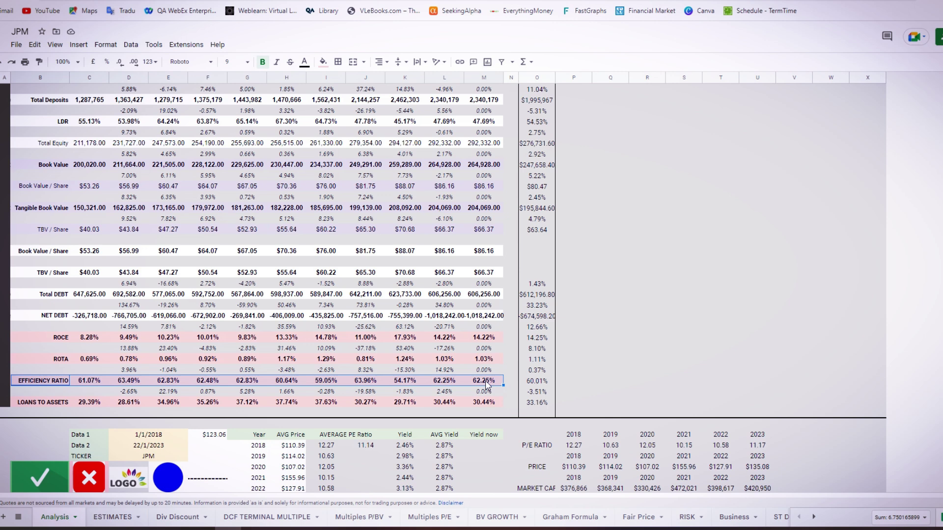
scroll(486, 385, "up", 7)
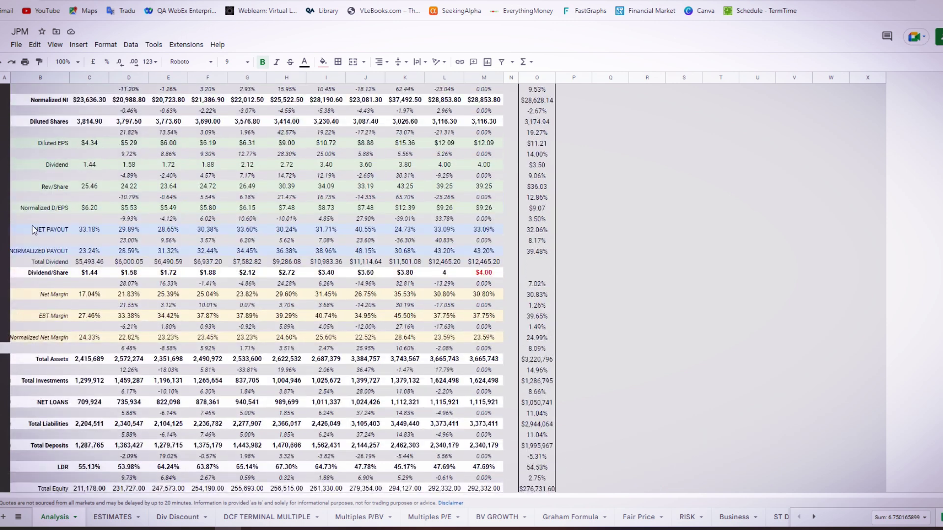
scroll(32, 230, "up", 5)
left_click_drag(51, 199, 493, 196)
left_click_drag(57, 175, 487, 172)
scroll(411, 255, "down", 9)
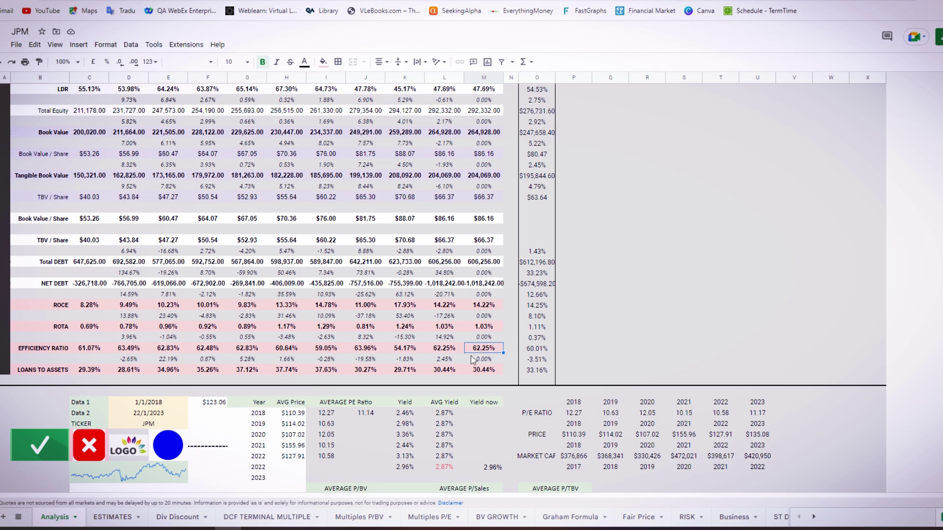
left_click(91, 353)
left_click_drag(361, 358, 493, 351)
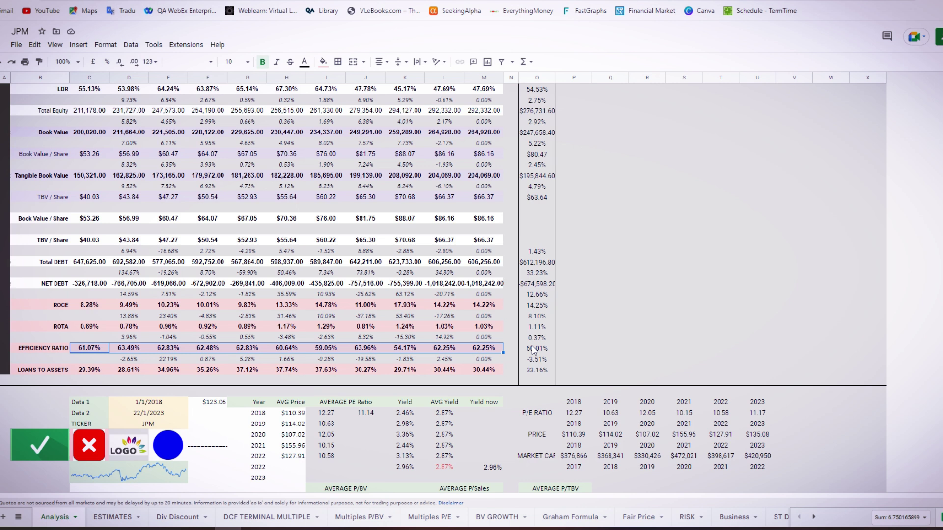
Step: Review the Loans to Assets row from 2013 to TTM
left_click(44, 371)
left_click_drag(46, 376, 482, 362)
left_click(482, 371)
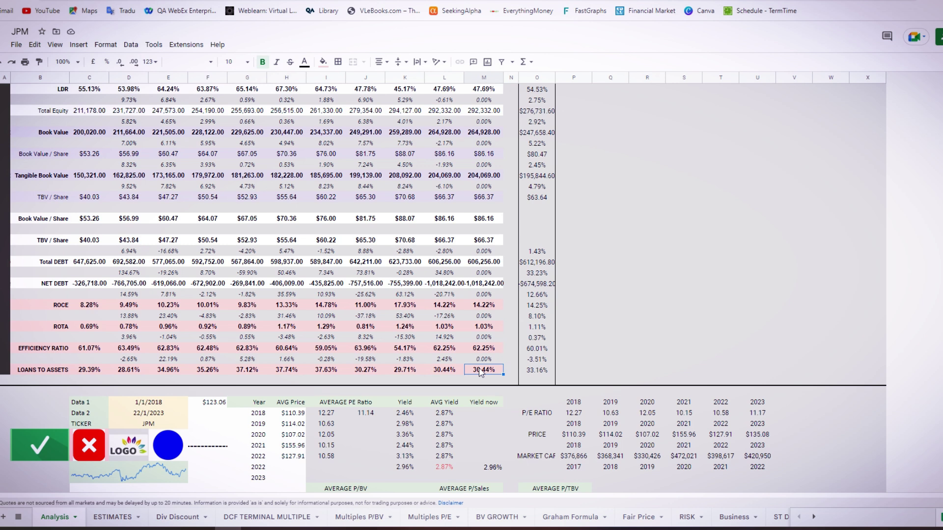
scroll(74, 157, "up", 3)
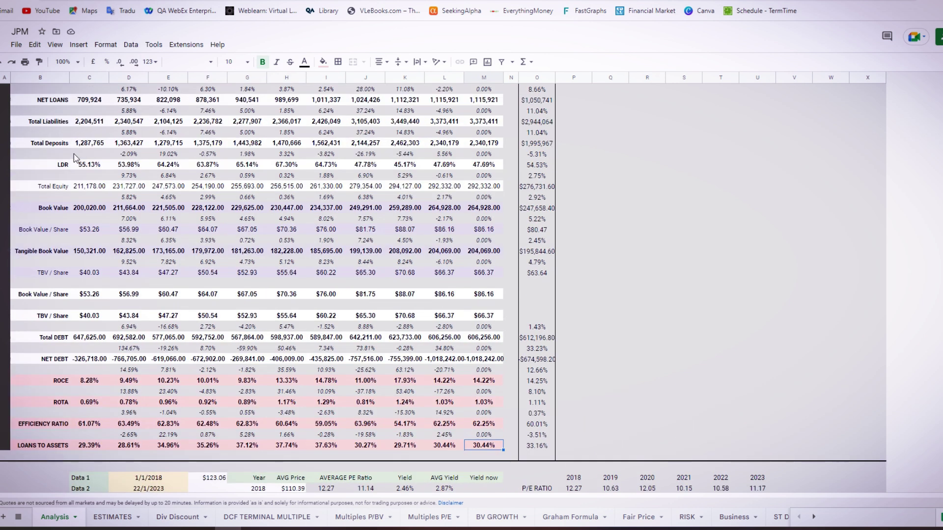
scroll(196, 246, "down", 3)
left_click(87, 371)
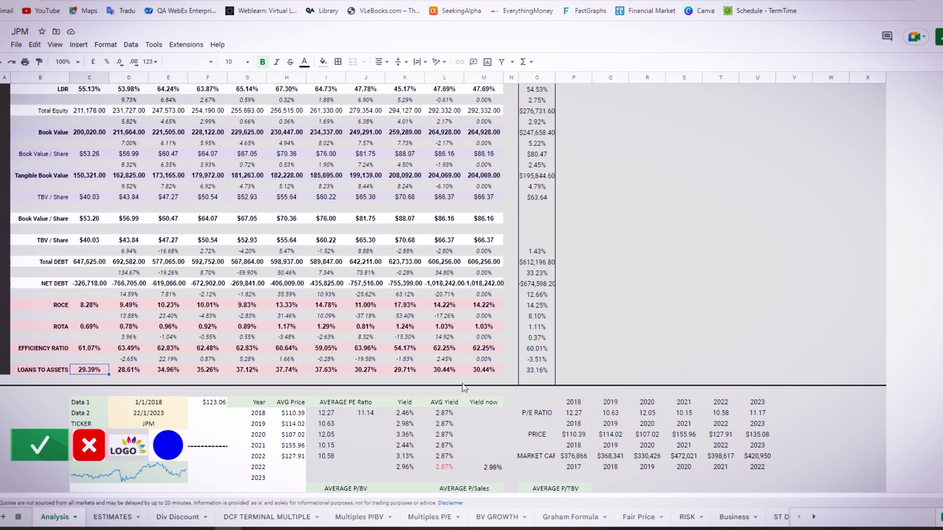
left_click(482, 371)
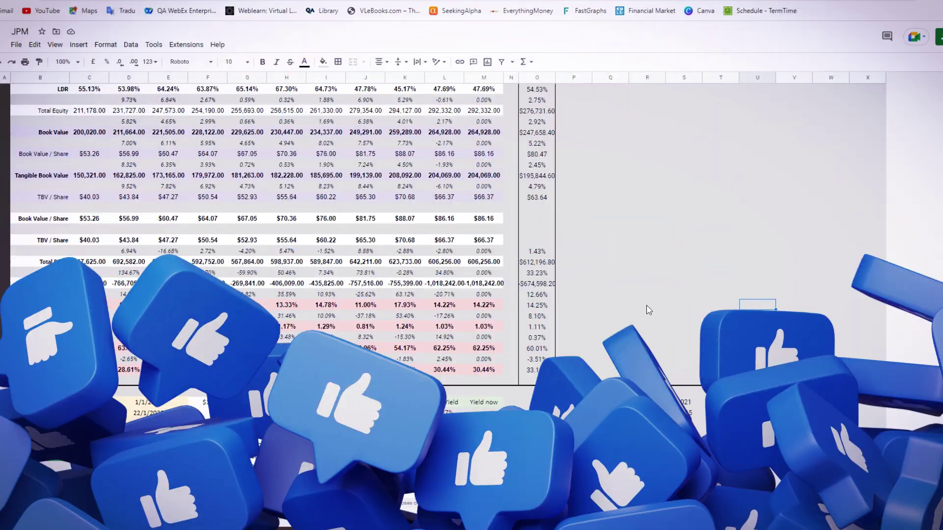
Step: Examine the Dividend Coverage, Payout History and Equity charts above the data table
scroll(607, 322, "up", 10)
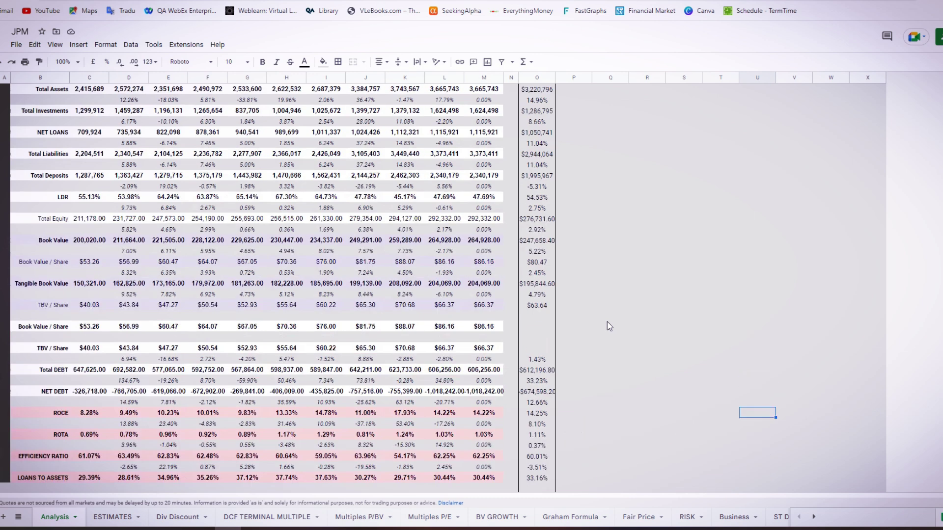
scroll(607, 322, "up", 15)
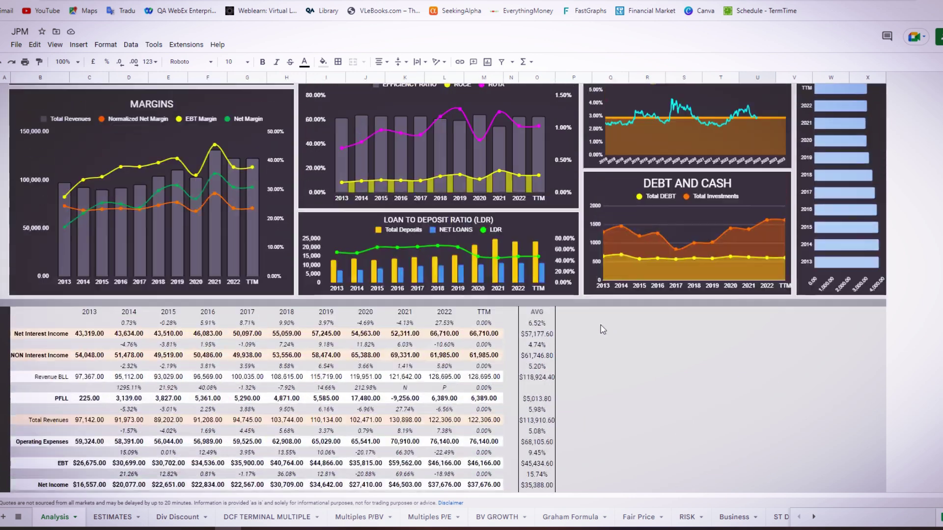
scroll(600, 324, "down", 1)
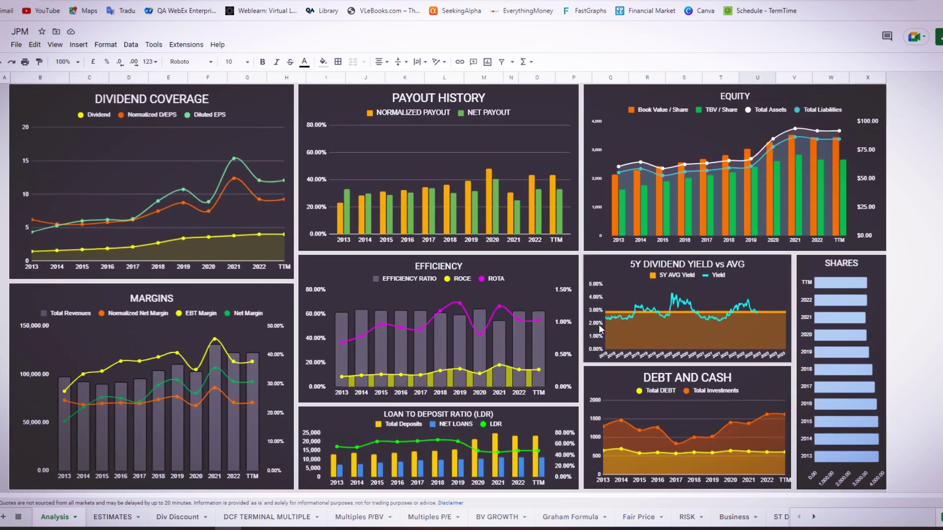
left_click(262, 114)
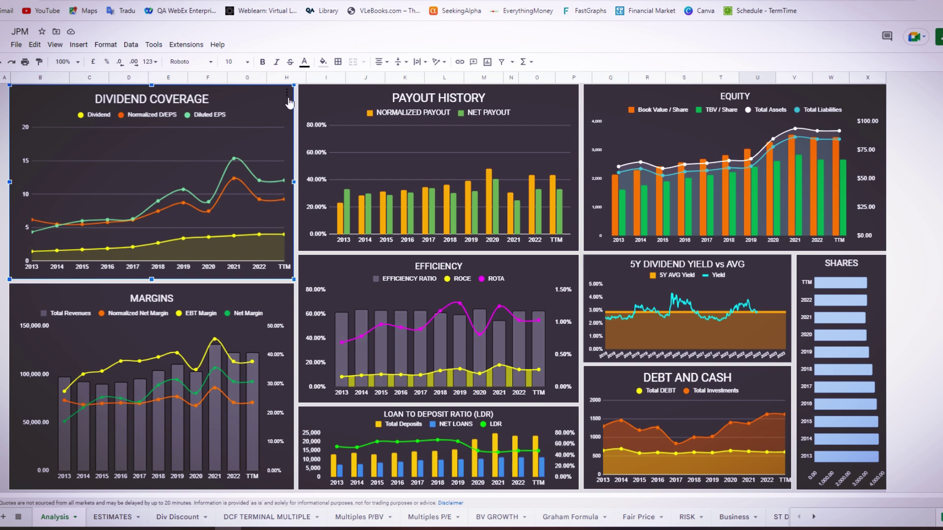
left_click(547, 104)
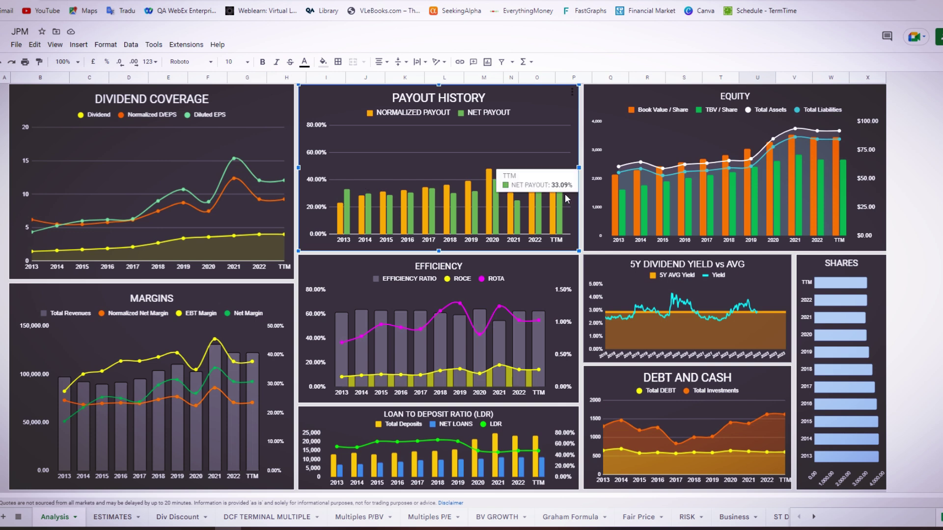
scroll(814, 178, "up", 1)
left_click(811, 119)
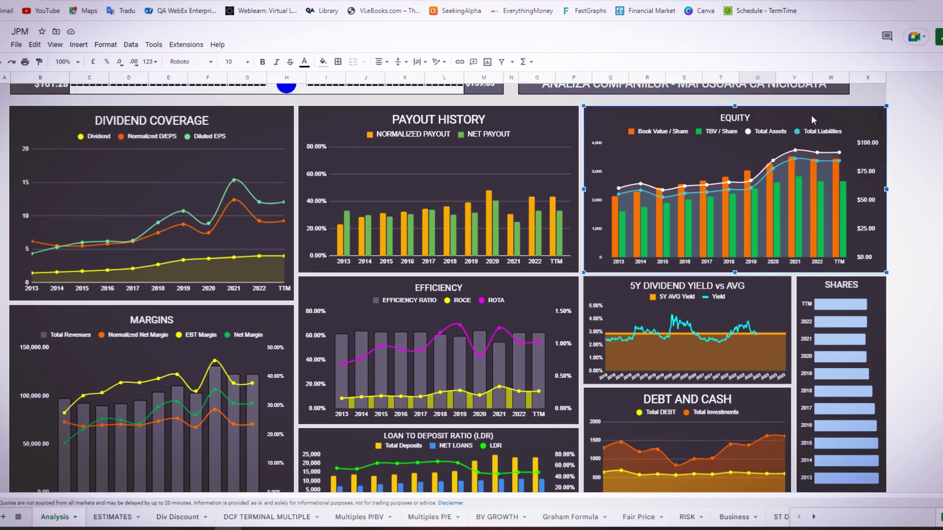